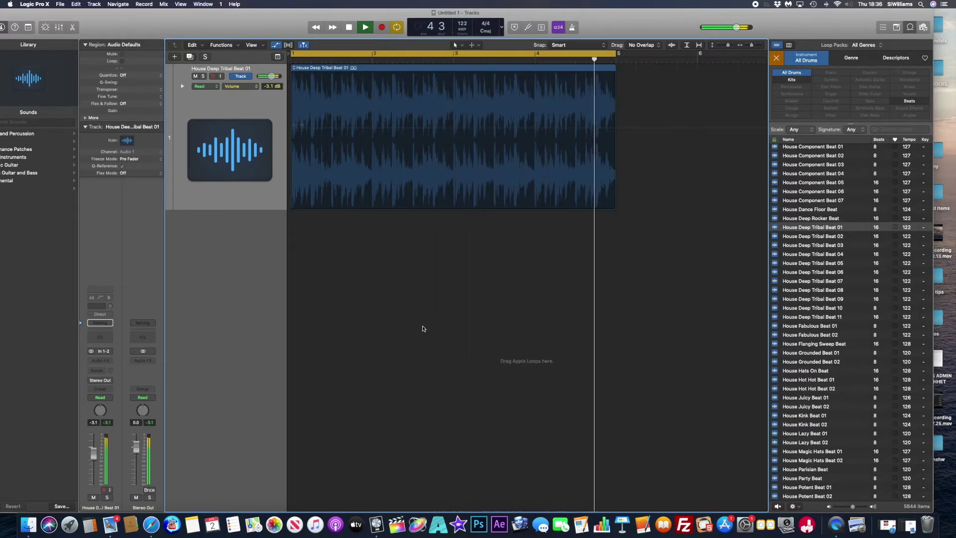
# - Stop playback and add a send to Bus 1 on the House Deep Tribal Beat 01 track
pyautogui.press('space')
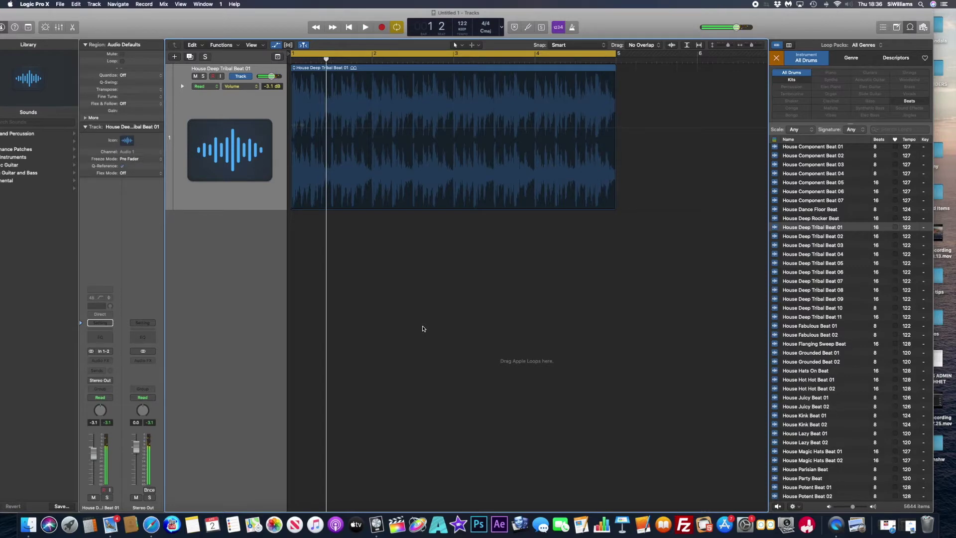
pyautogui.click(102, 371)
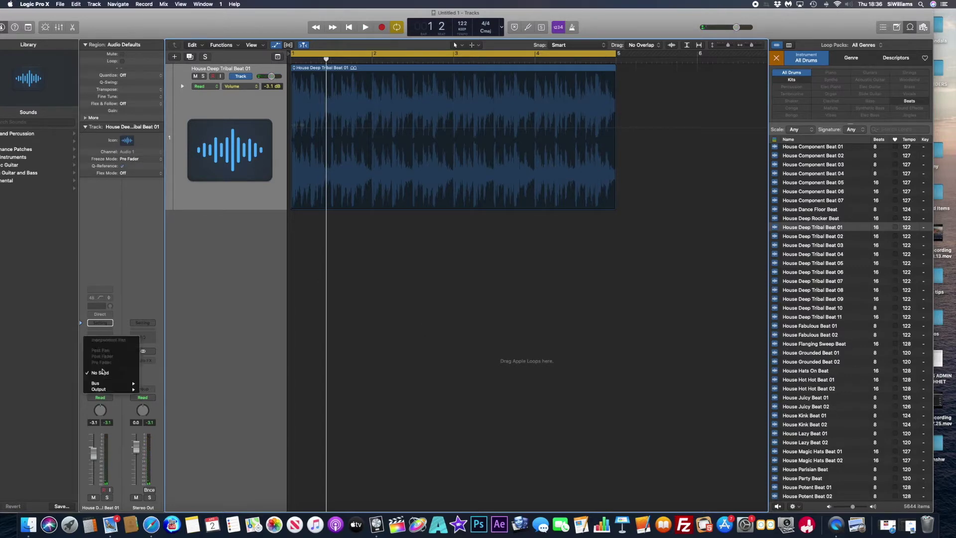
pyautogui.moveTo(104, 387)
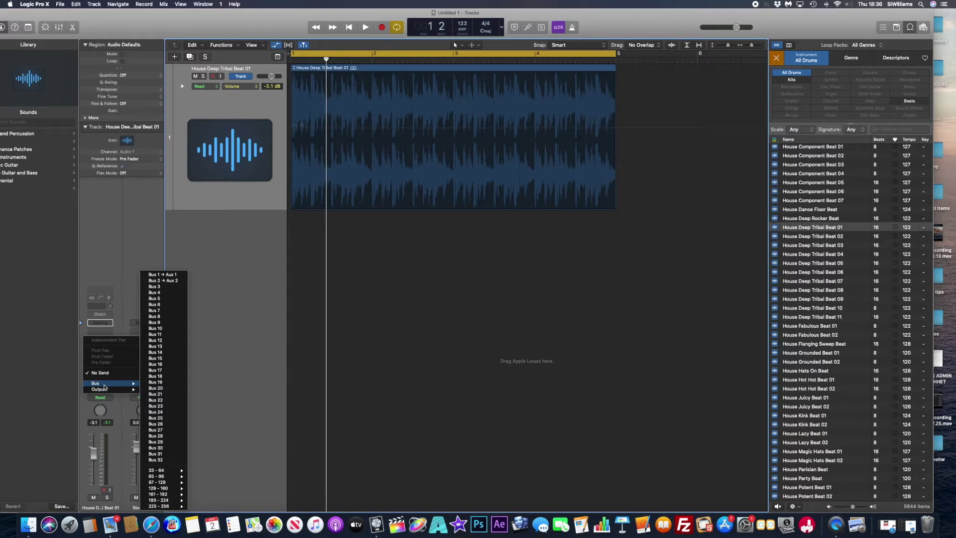
pyautogui.click(169, 274)
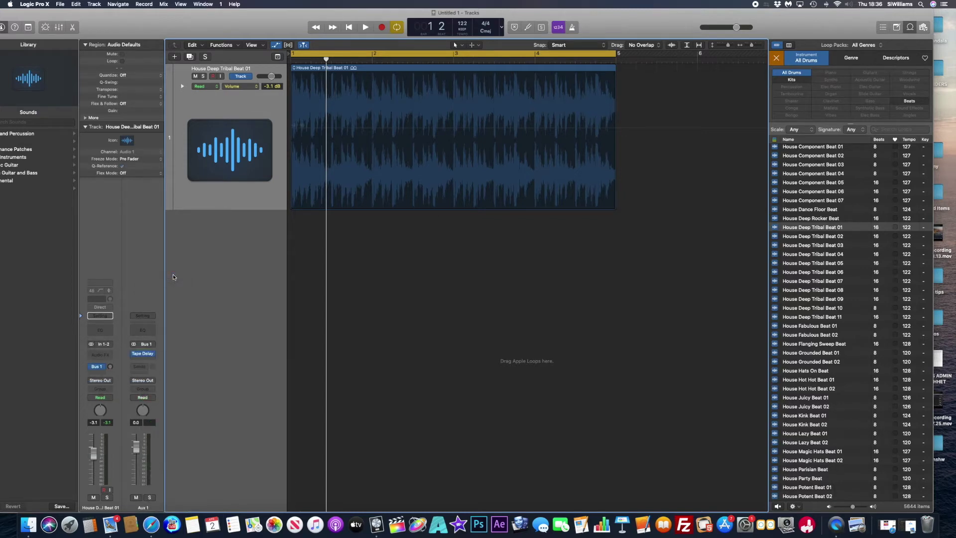
# - Replace the Tape Delay on the Aux 1 channel with a stereo Space Designer reverb
pyautogui.click(154, 355)
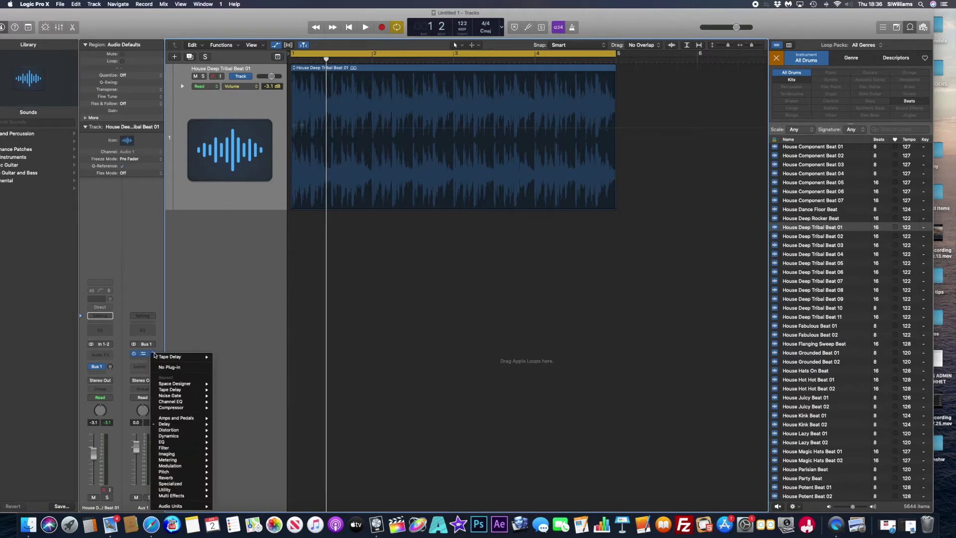
pyautogui.moveTo(155, 355)
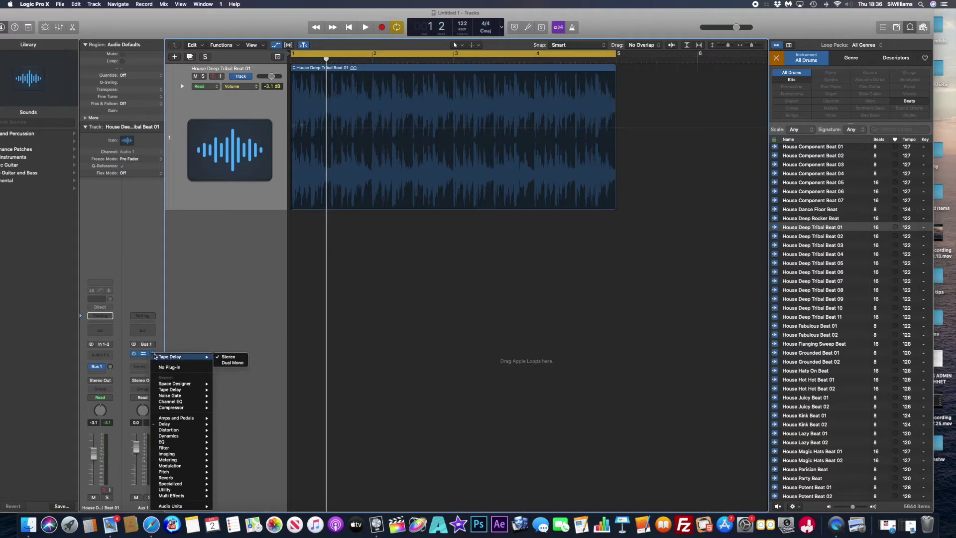
pyautogui.moveTo(163, 385)
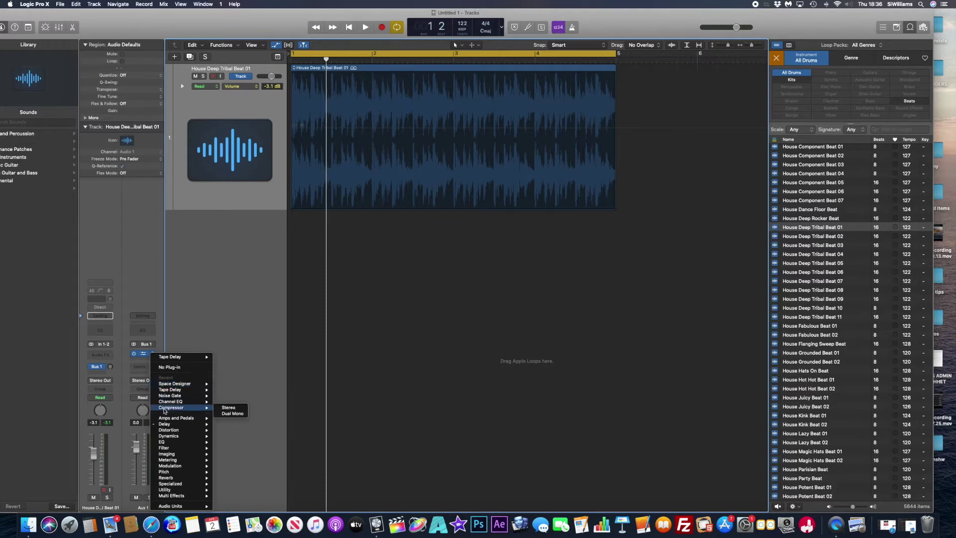
pyautogui.moveTo(165, 474)
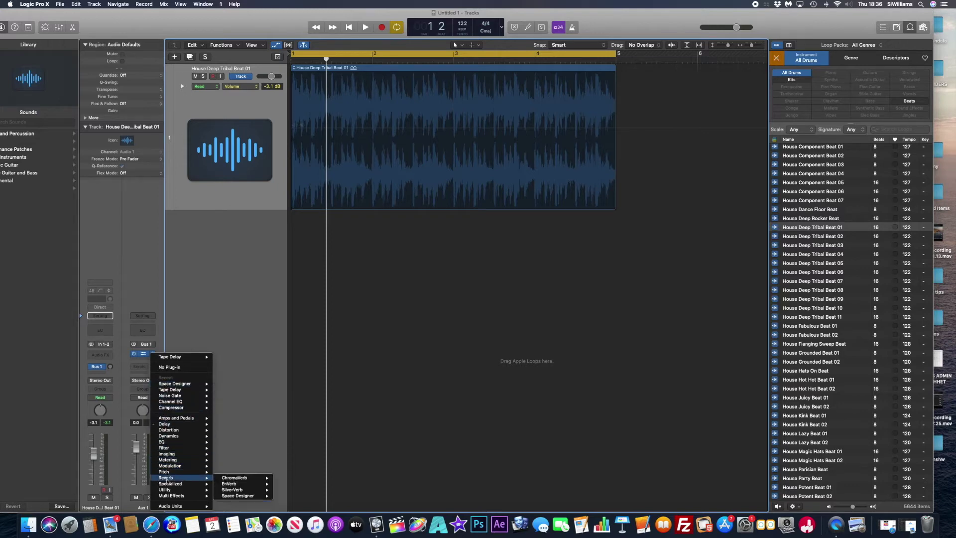
pyautogui.moveTo(252, 497)
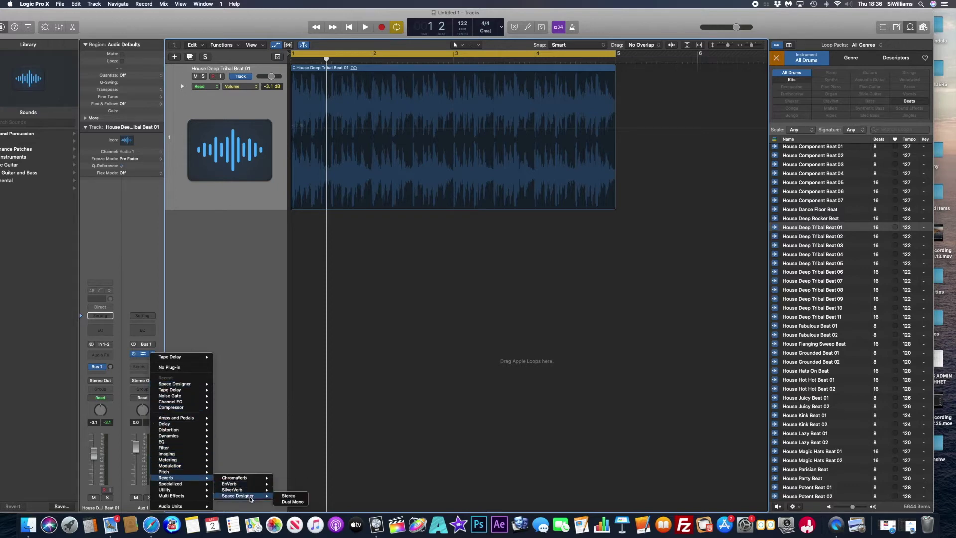
pyautogui.click(283, 497)
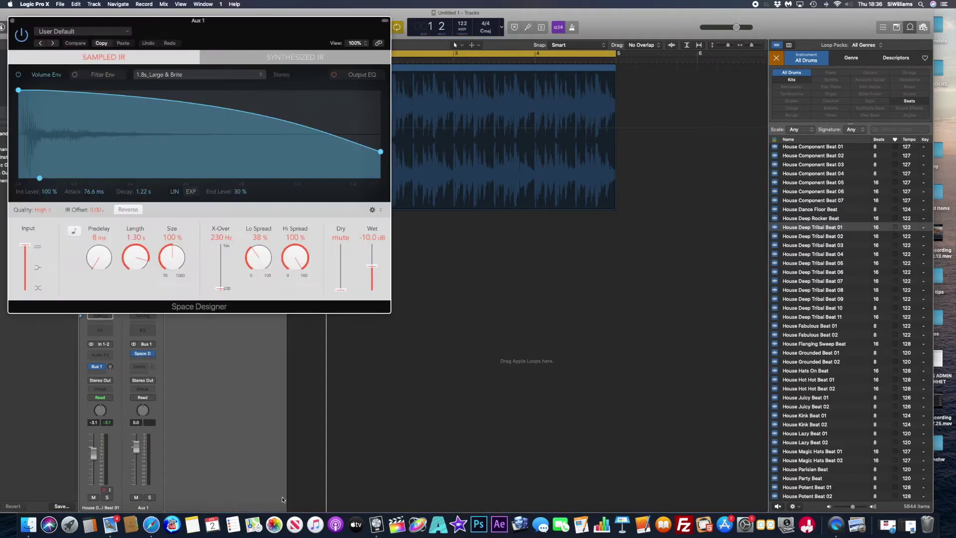
# - Load the 02.6s Snare Plate preset from the large plate reverbs in Space Designer and move its window clear of the channel strips
pyautogui.click(128, 33)
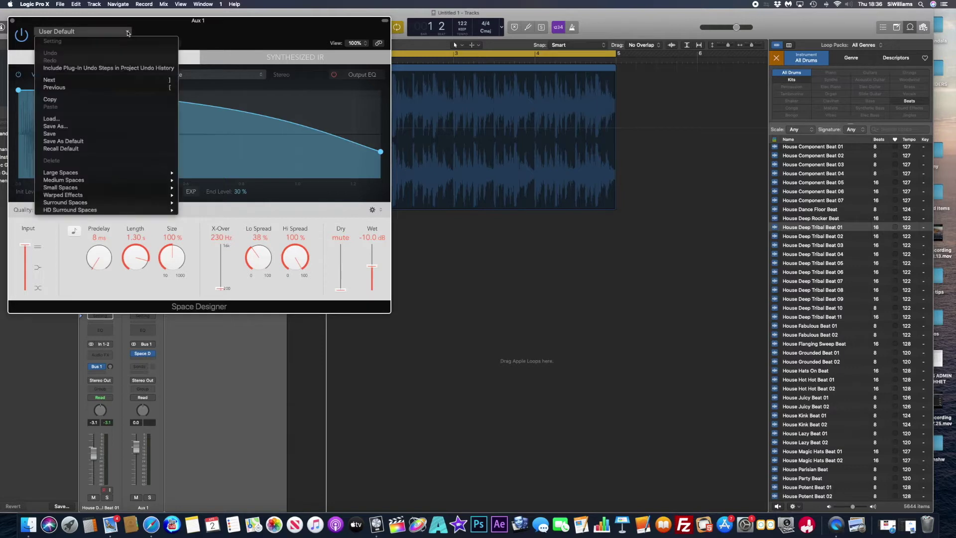
pyautogui.moveTo(124, 187)
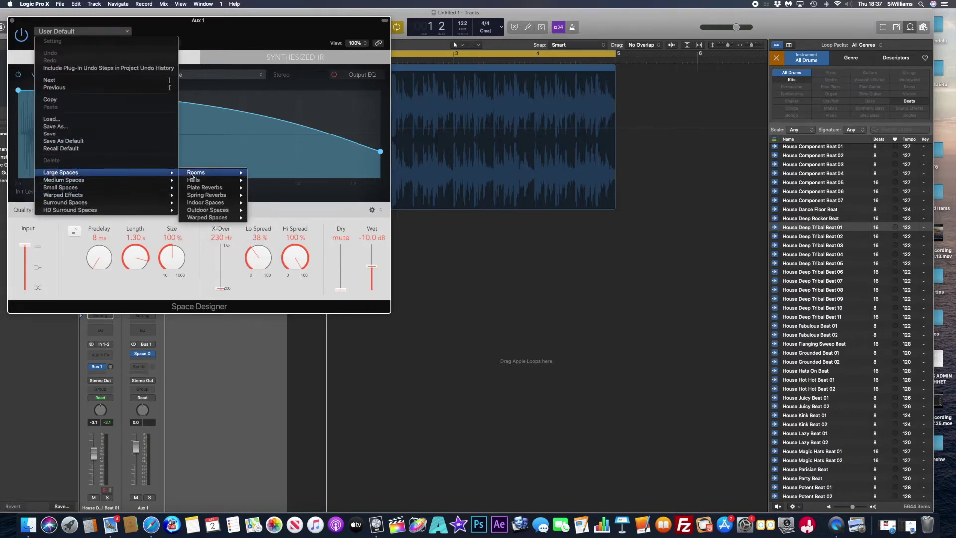
pyautogui.moveTo(204, 189)
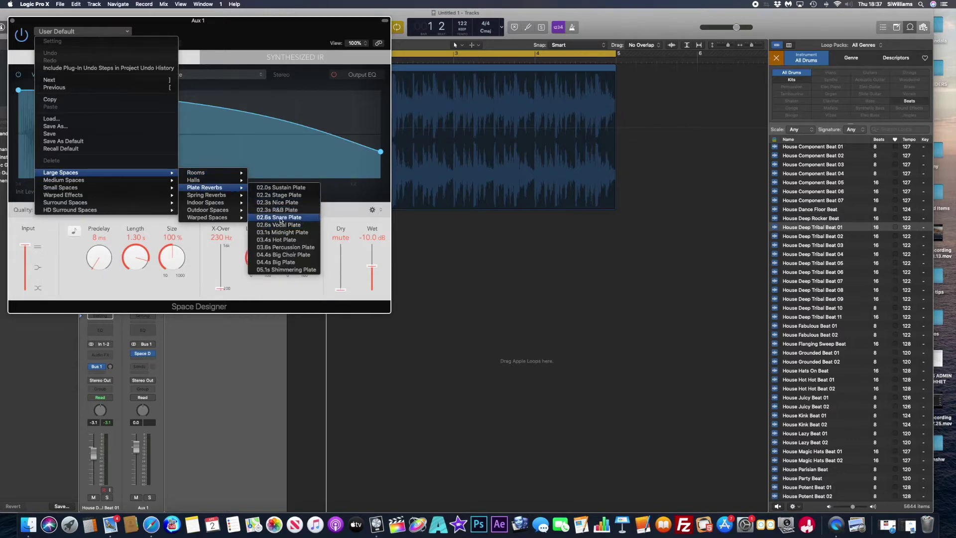
pyautogui.click(279, 217)
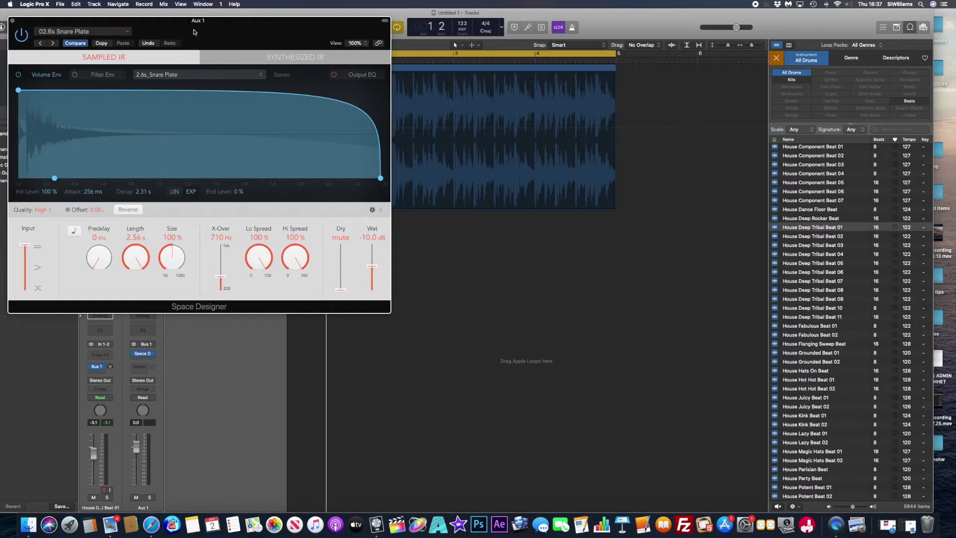
pyautogui.moveTo(195, 32); pyautogui.dragTo(596, 194)
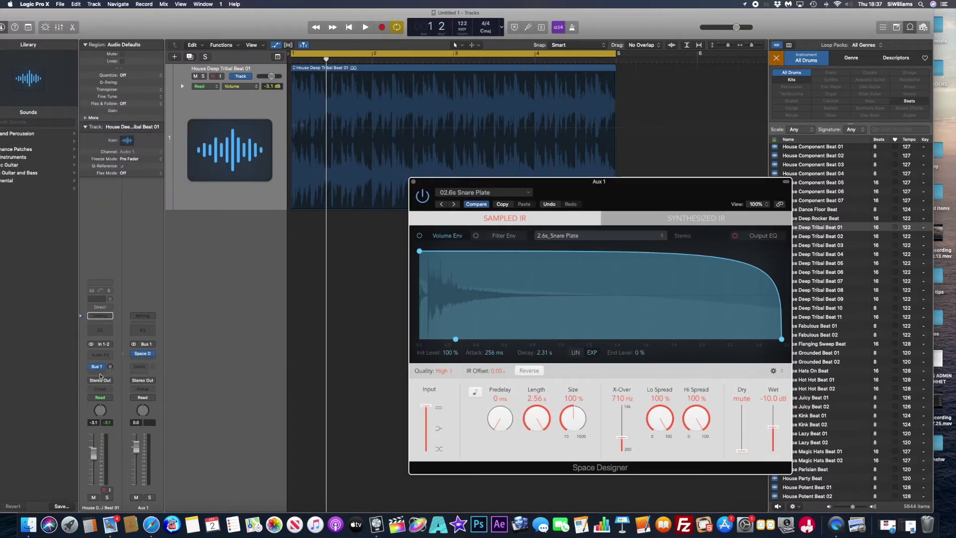
# - Play the drum loop with the Bus 1 send raised to audition the reverb, and turn the send back down
pyautogui.moveTo(110, 368); pyautogui.dragTo(108, 312)
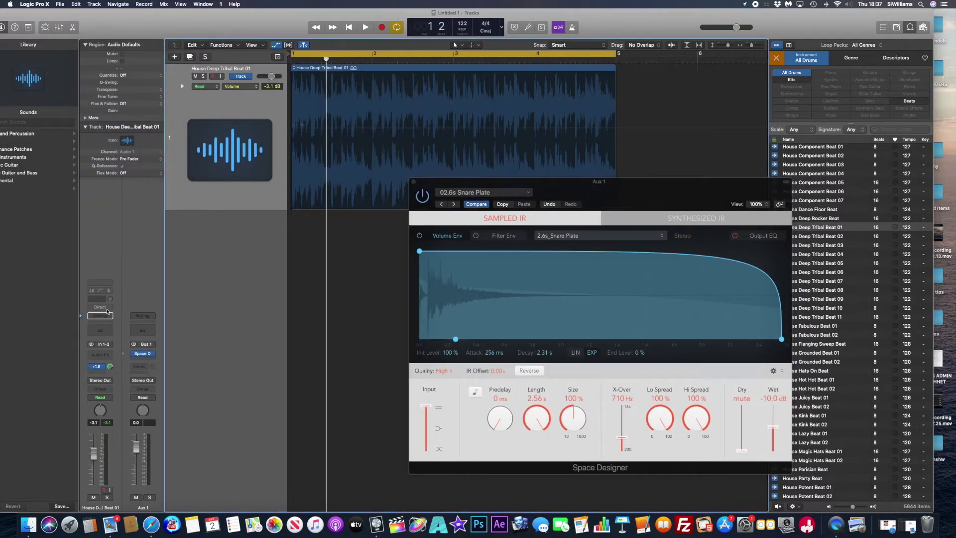
pyautogui.press('space')
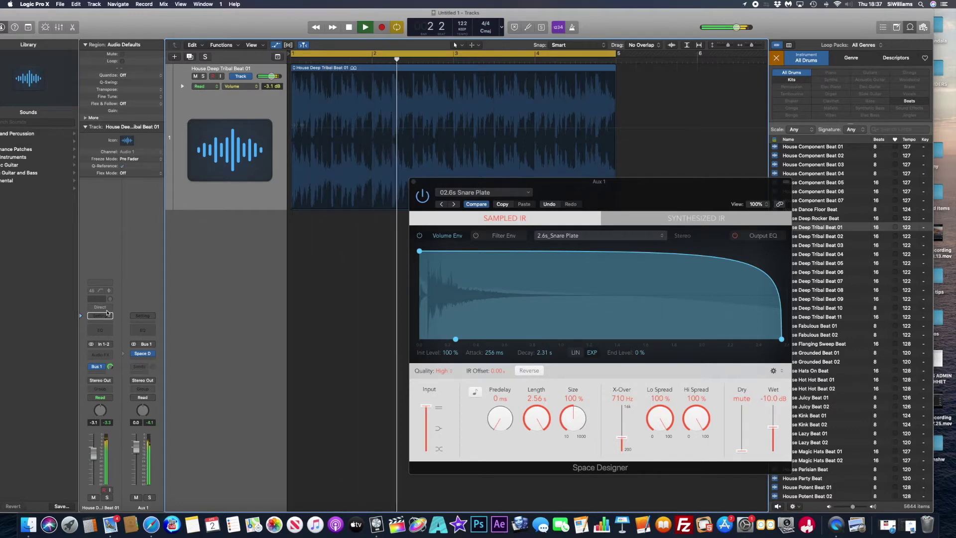
pyautogui.press('space')
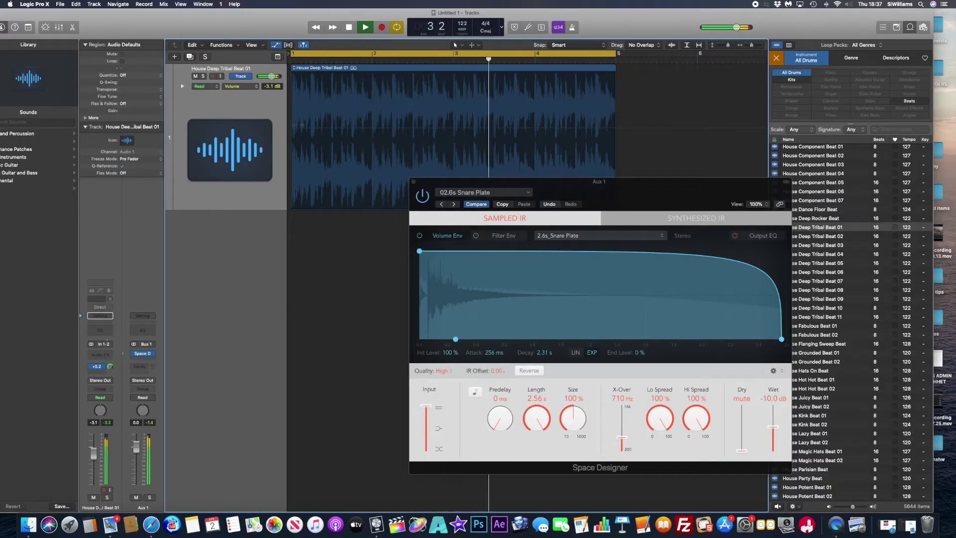
pyautogui.moveTo(109, 367); pyautogui.dragTo(109, 327)
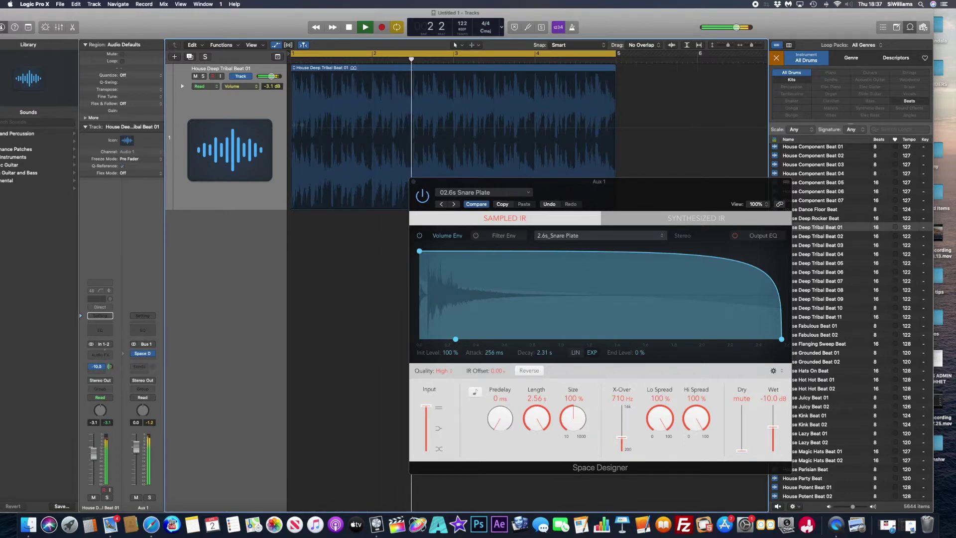
pyautogui.press('space')
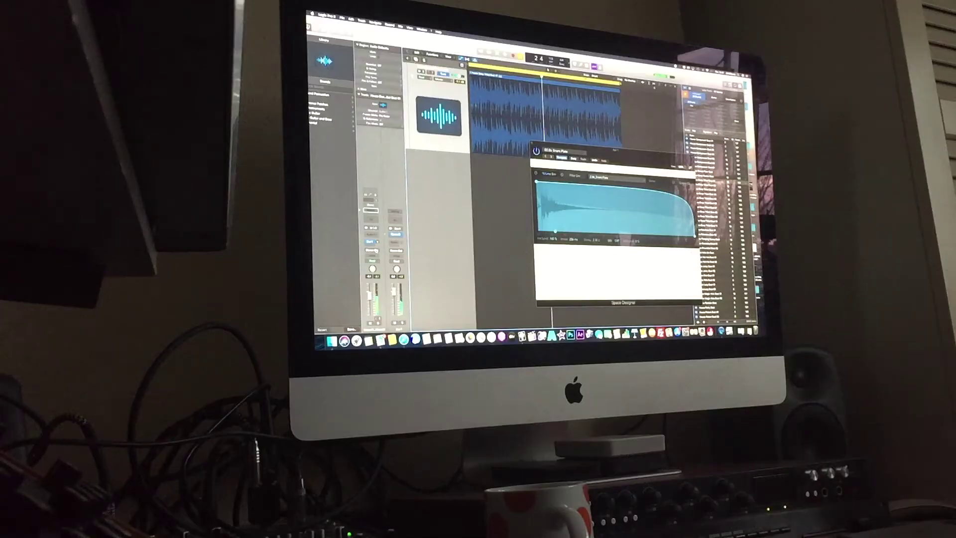
# - Show track automation and set the drum track's automation parameter to the absolute level of Send 1 to Aux 1
pyautogui.press('a')
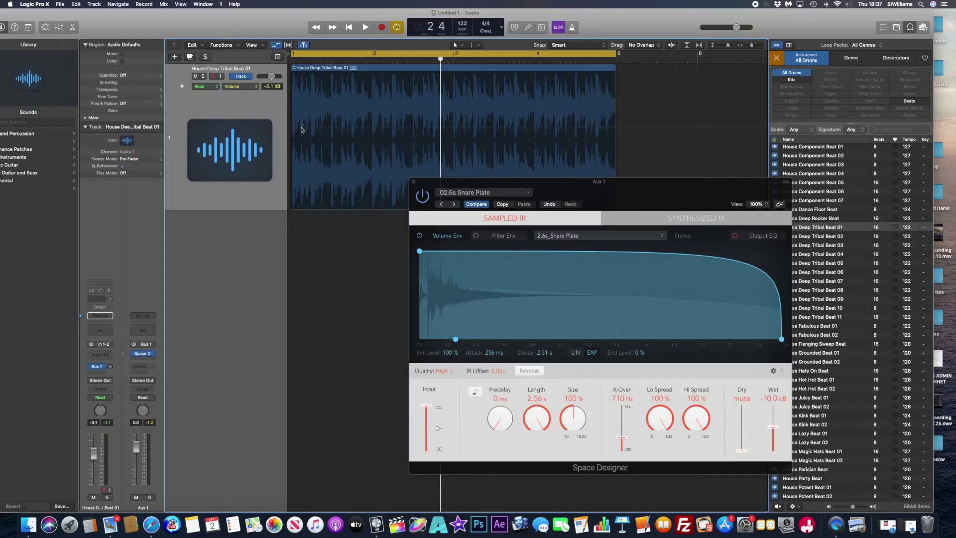
pyautogui.press('a')
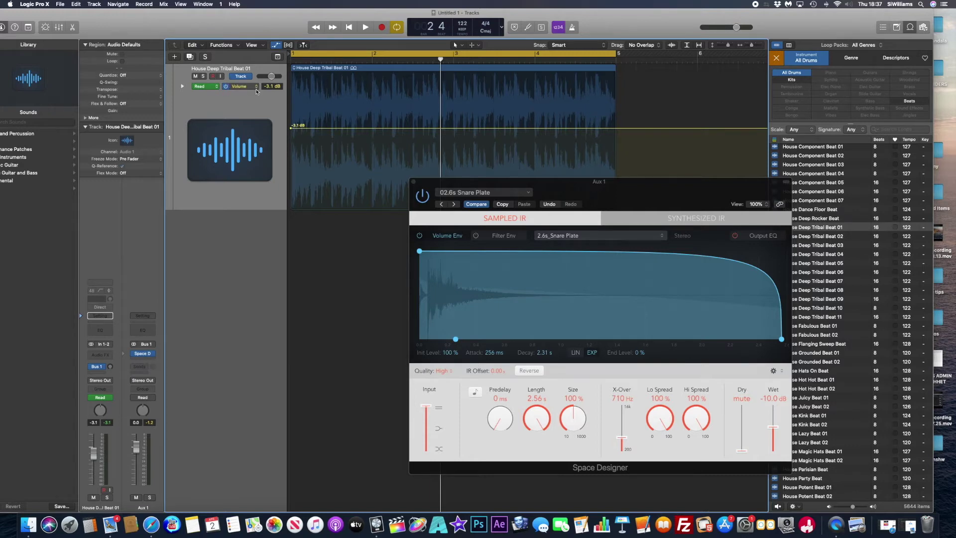
pyautogui.click(257, 90)
pyautogui.moveTo(258, 71)
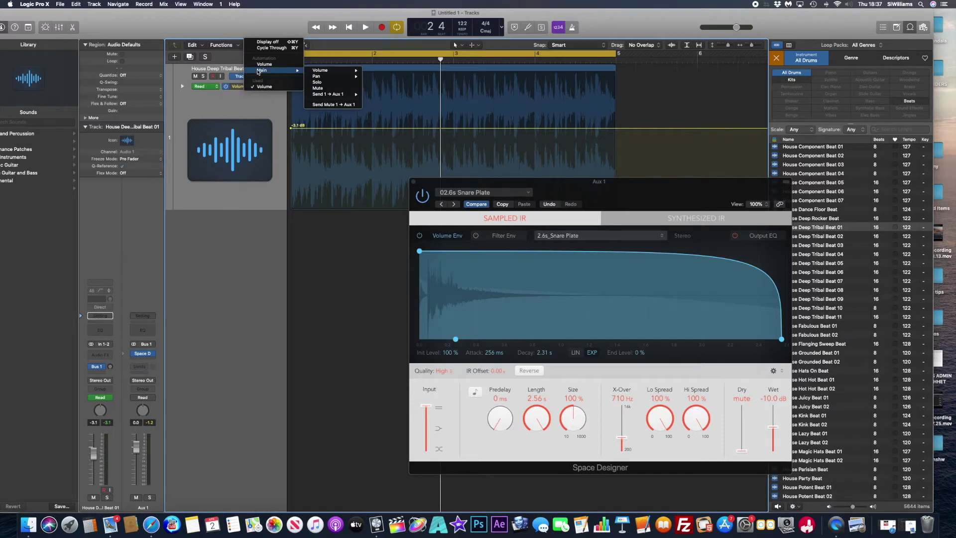
pyautogui.moveTo(335, 98)
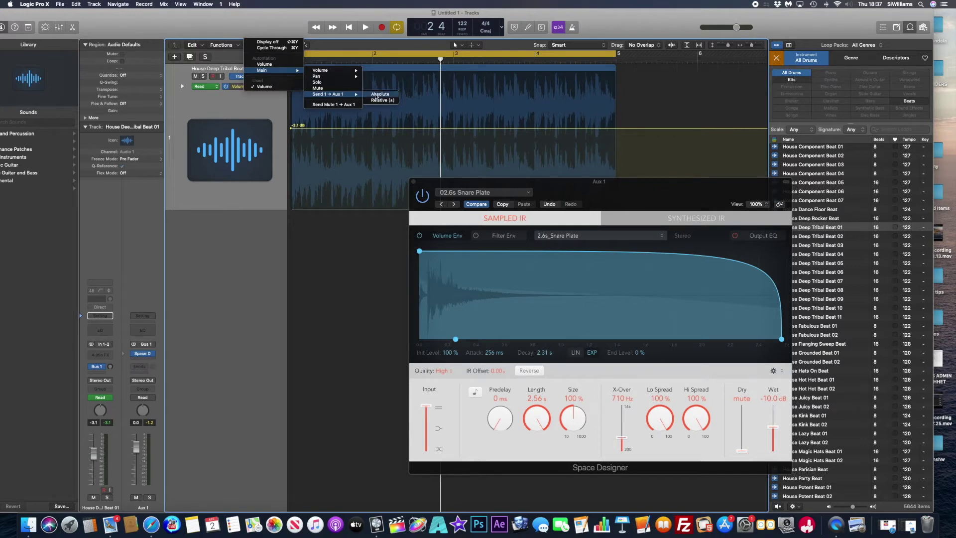
pyautogui.click(376, 94)
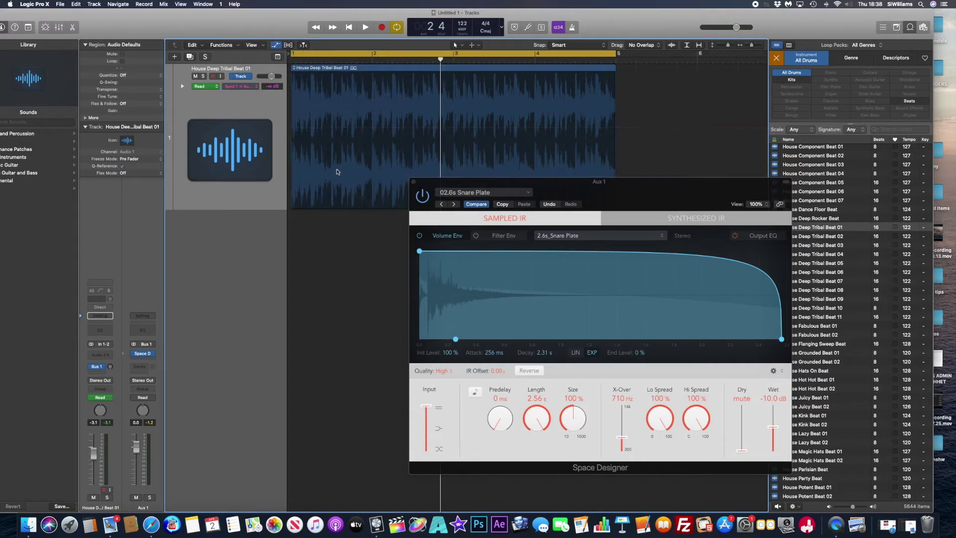
# - Listen for a drum hit to emphasise, place the playhead there, and draw a spike in the send automation
pyautogui.press('space')
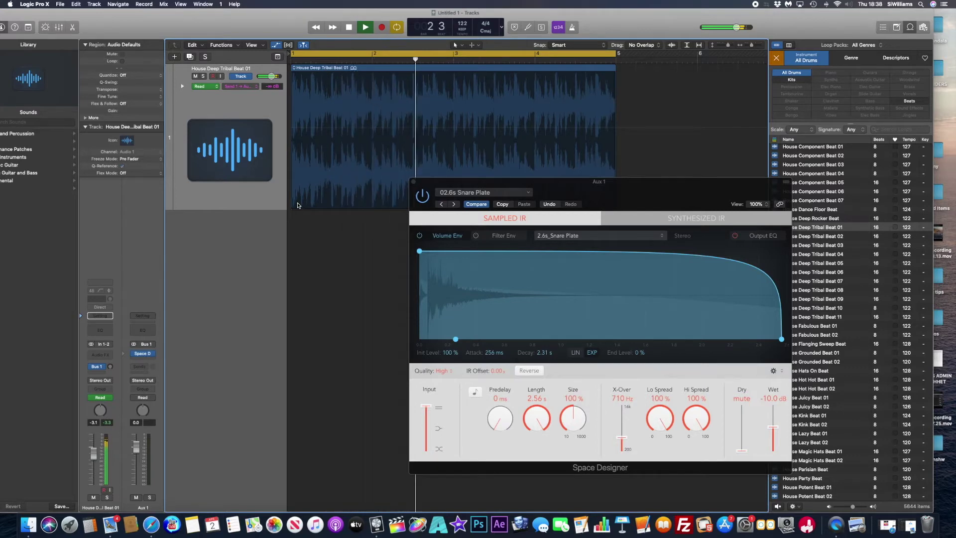
pyautogui.press('space')
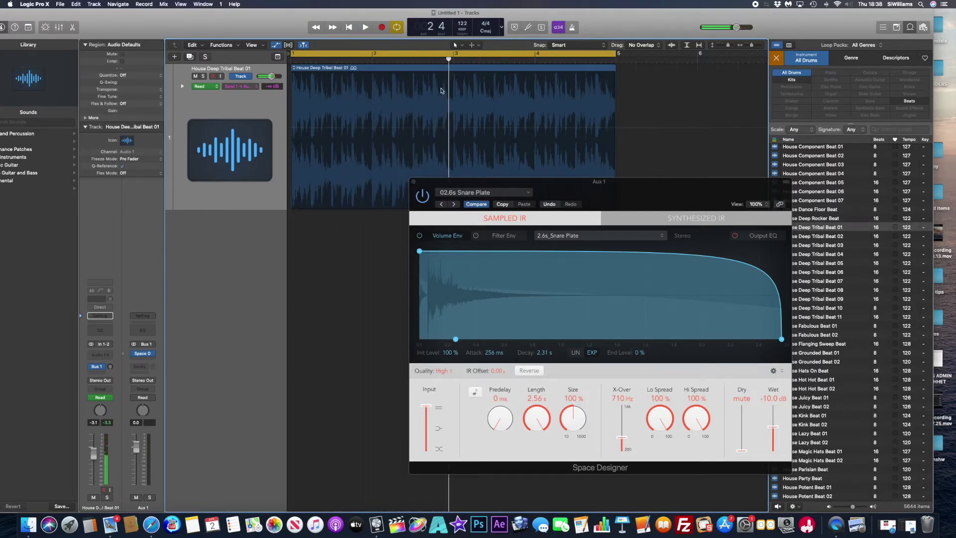
pyautogui.click(328, 61)
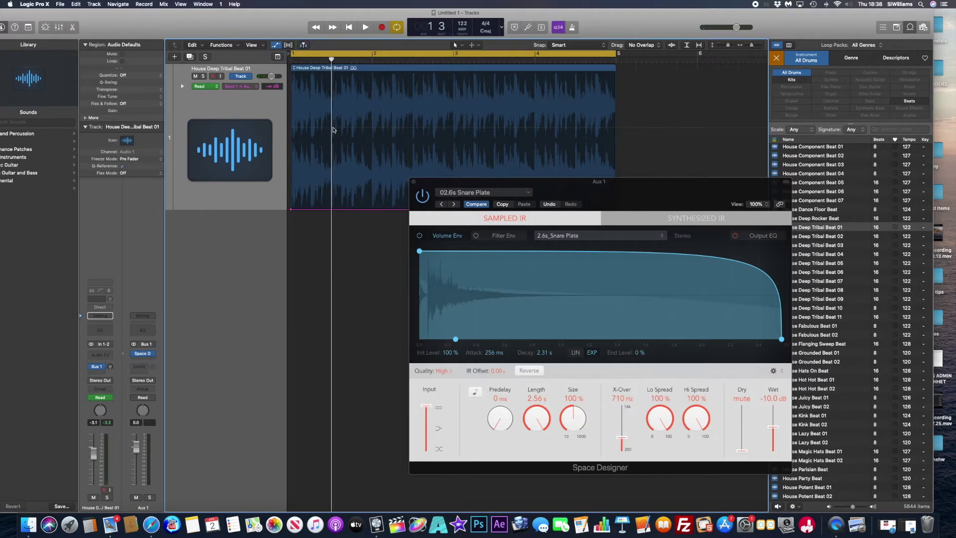
pyautogui.click(325, 210)
pyautogui.moveTo(334, 210); pyautogui.dragTo(333, 134)
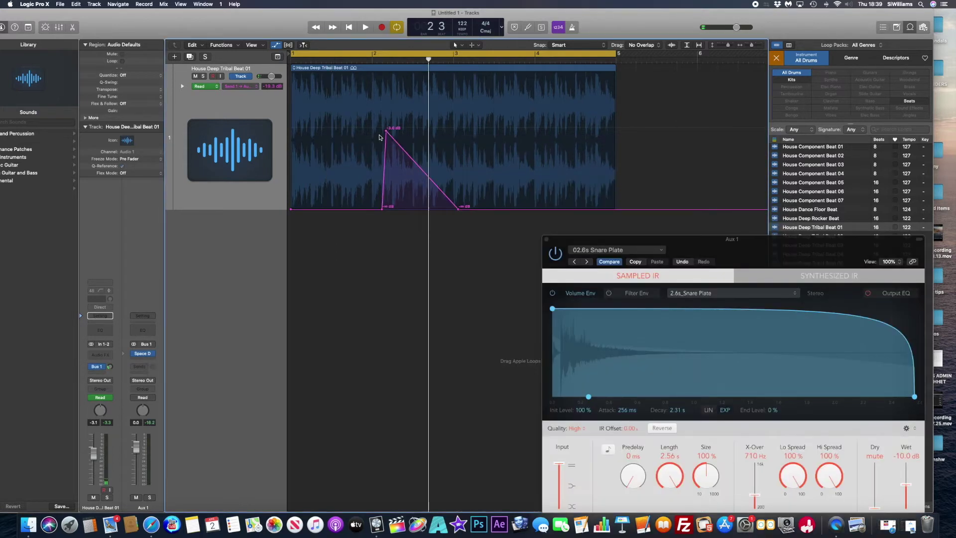
# - Shift the peak of the bar 2 send automation spike slightly later and play it back
pyautogui.moveTo(387, 134); pyautogui.dragTo(395, 134)
pyautogui.press('space')
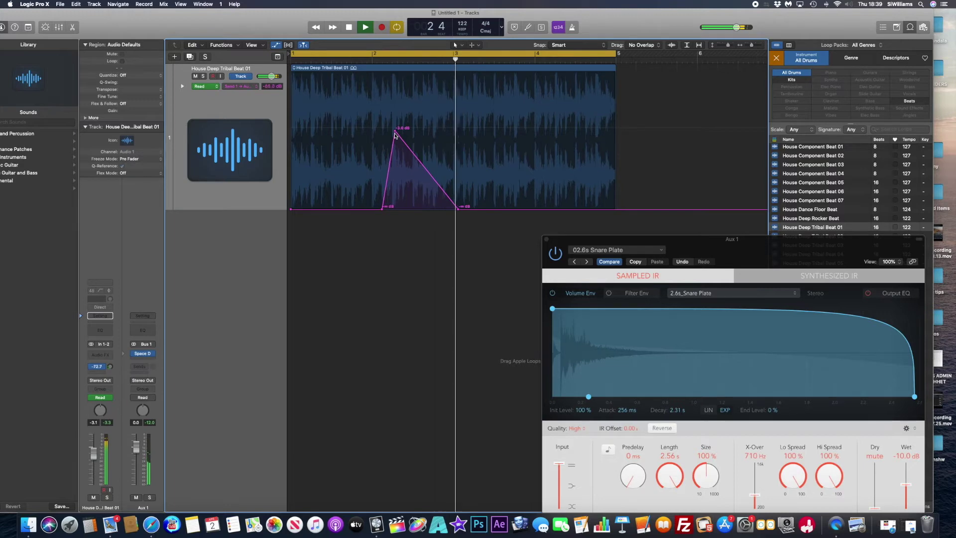
pyautogui.press('space')
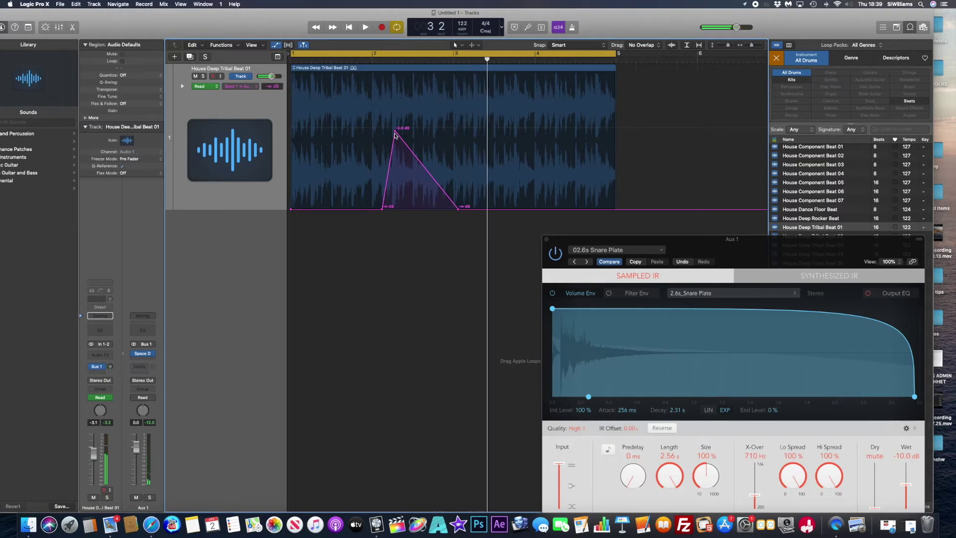
# - Raise the send automation peak to about +4.7 dB, audition it, and move the spike's end point earlier to narrow it
pyautogui.moveTo(395, 135); pyautogui.dragTo(396, 81)
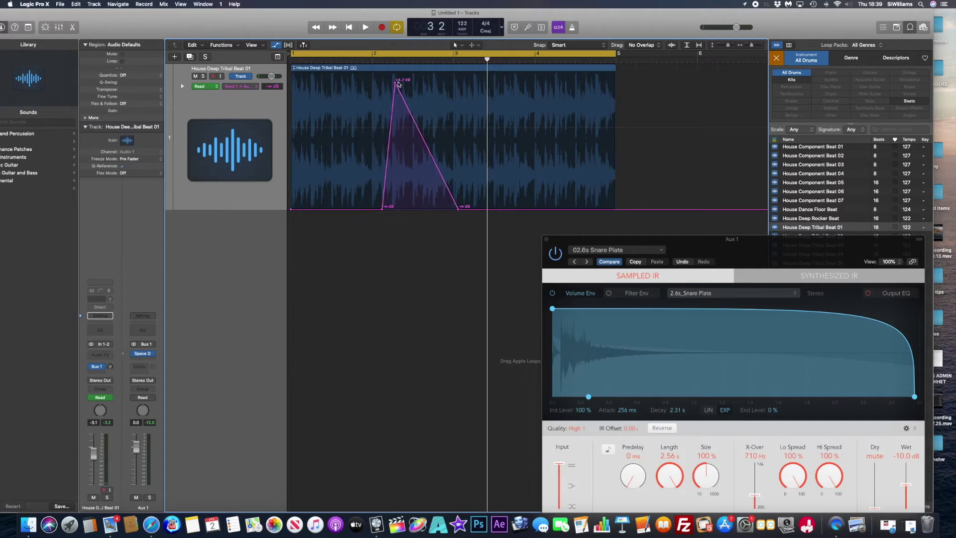
pyautogui.press('space')
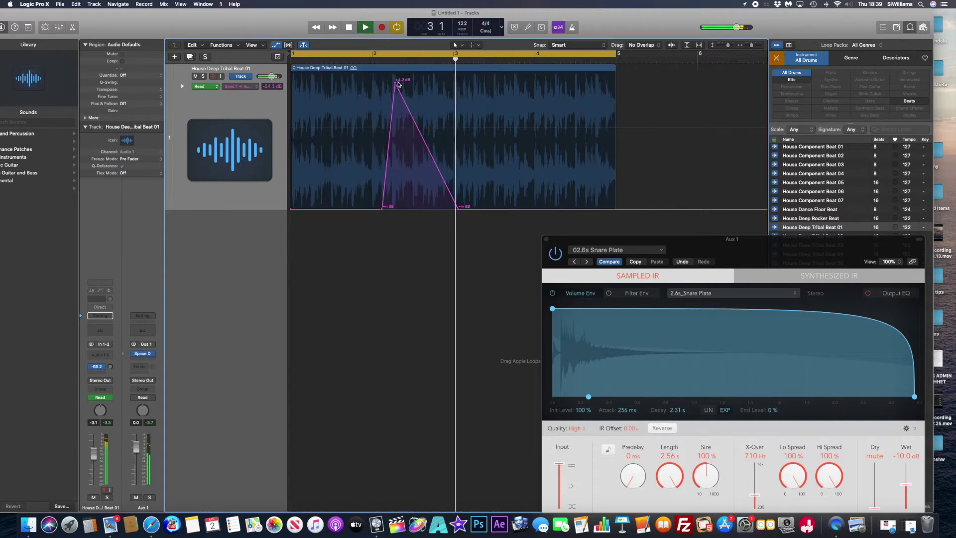
pyautogui.press('space')
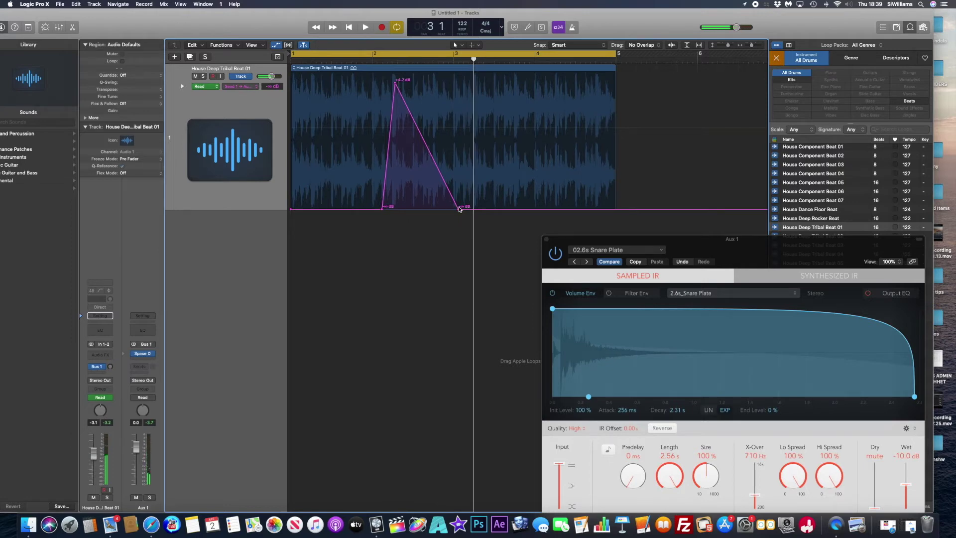
pyautogui.moveTo(459, 212); pyautogui.dragTo(416, 209)
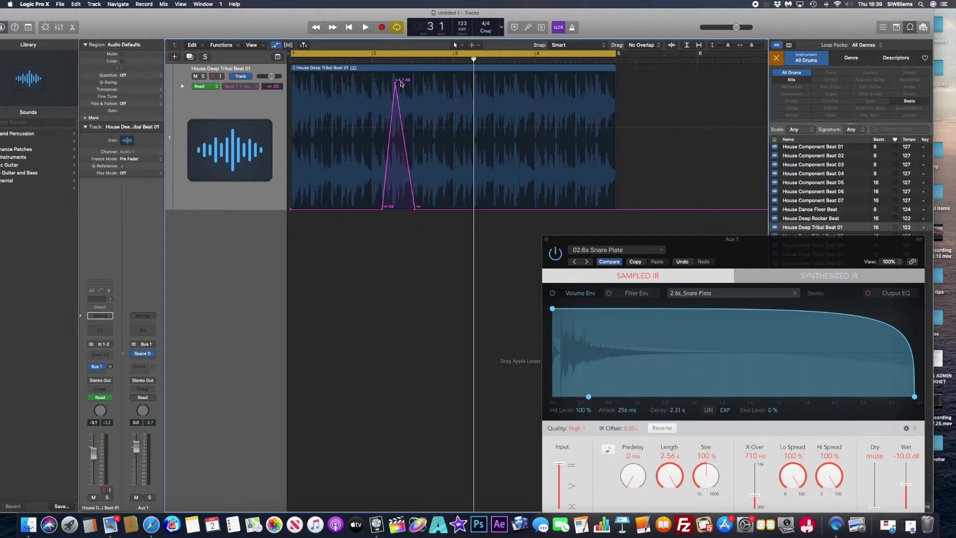
# - Lower the bar 2 send automation peak to about +1.2 dB and add a second send on the drum channel to Bus 2
pyautogui.moveTo(396, 83); pyautogui.dragTo(396, 103)
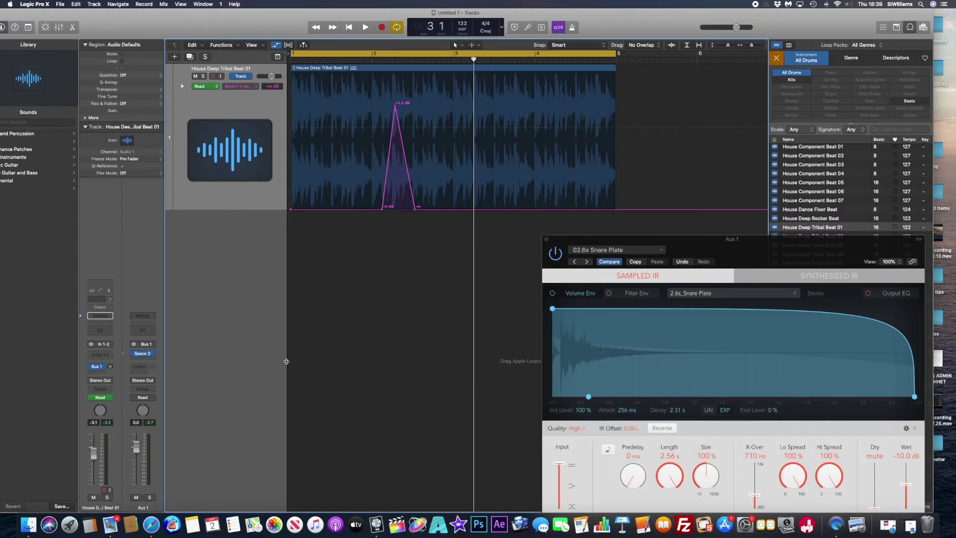
pyautogui.click(103, 373)
pyautogui.moveTo(106, 385)
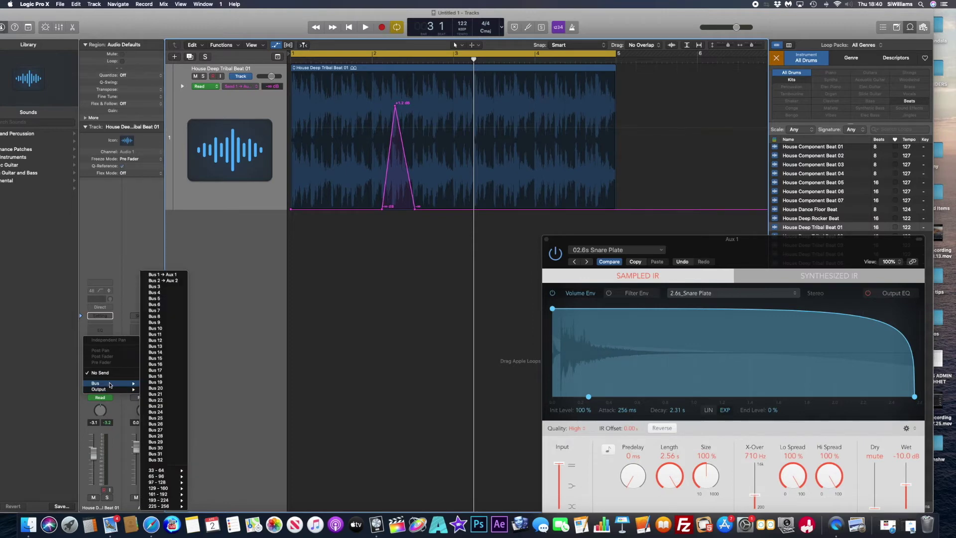
pyautogui.click(174, 281)
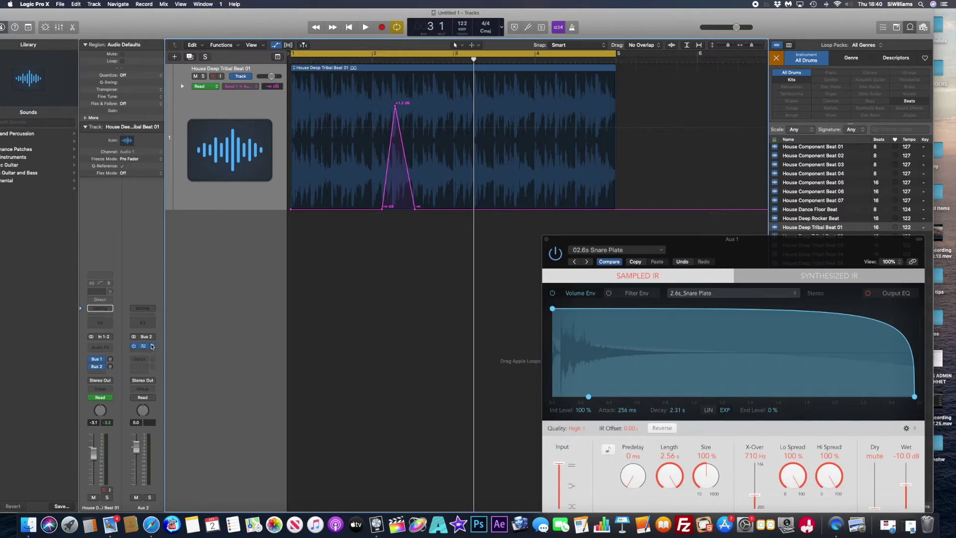
# - Replace the plug-in on Aux 2 with a stereo Tape Delay and load its 1/16 Note Feedback preset
pyautogui.click(152, 346)
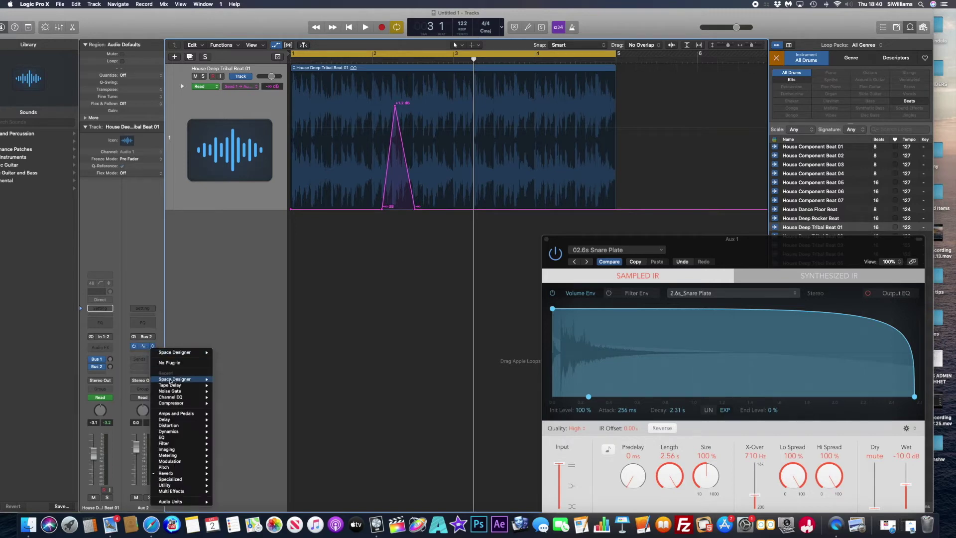
pyautogui.moveTo(188, 385)
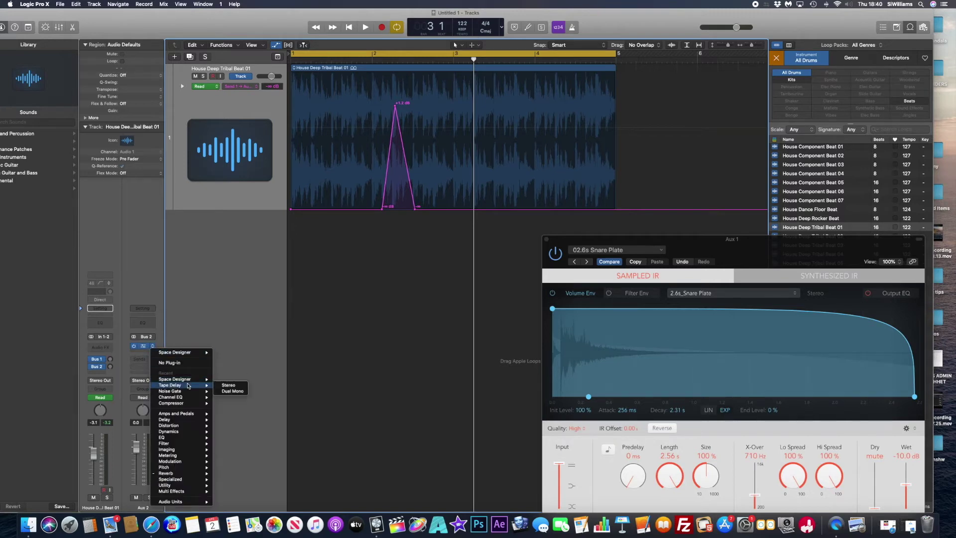
pyautogui.click(228, 386)
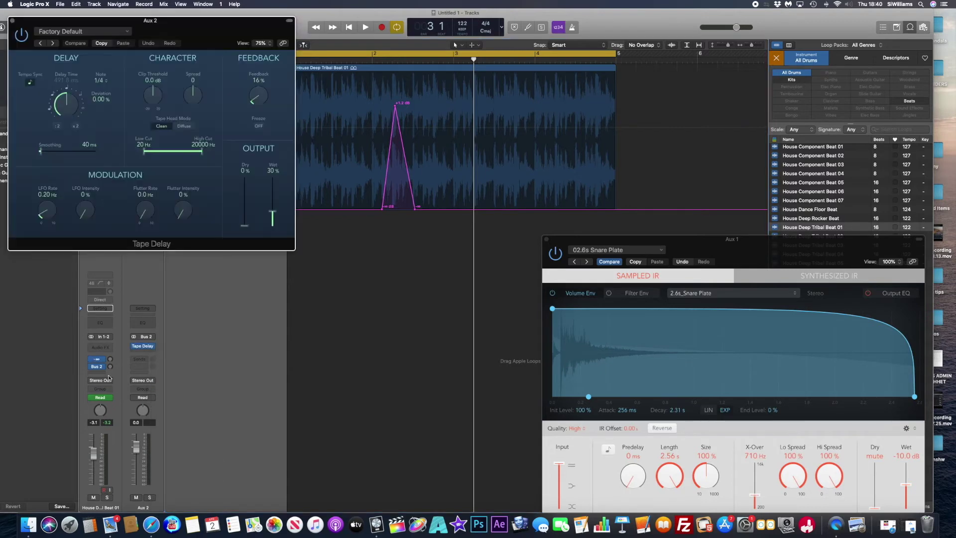
pyautogui.click(128, 33)
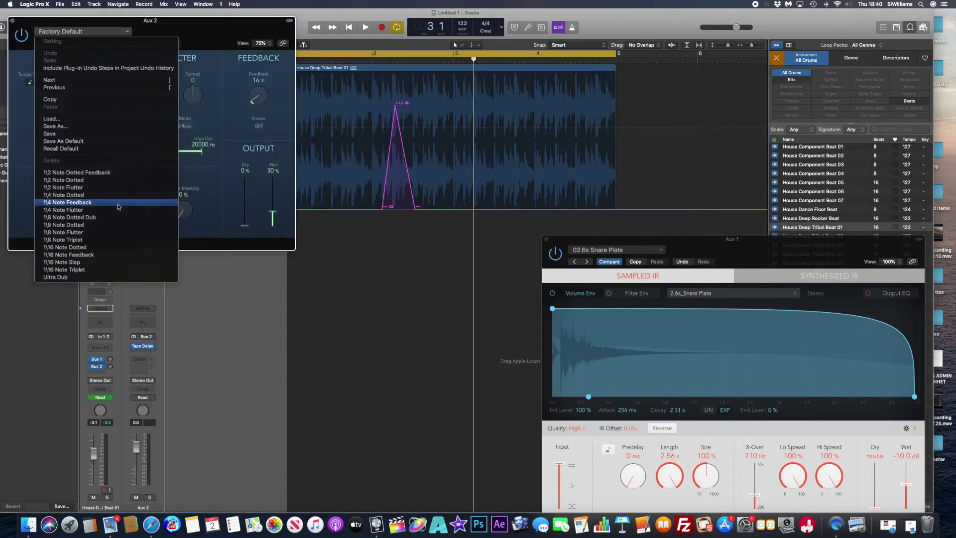
pyautogui.click(109, 254)
# - Audition the delay by raising the Bus 2 send to about +3.5 dB during playback, and return the send to minimum
pyautogui.press('space')
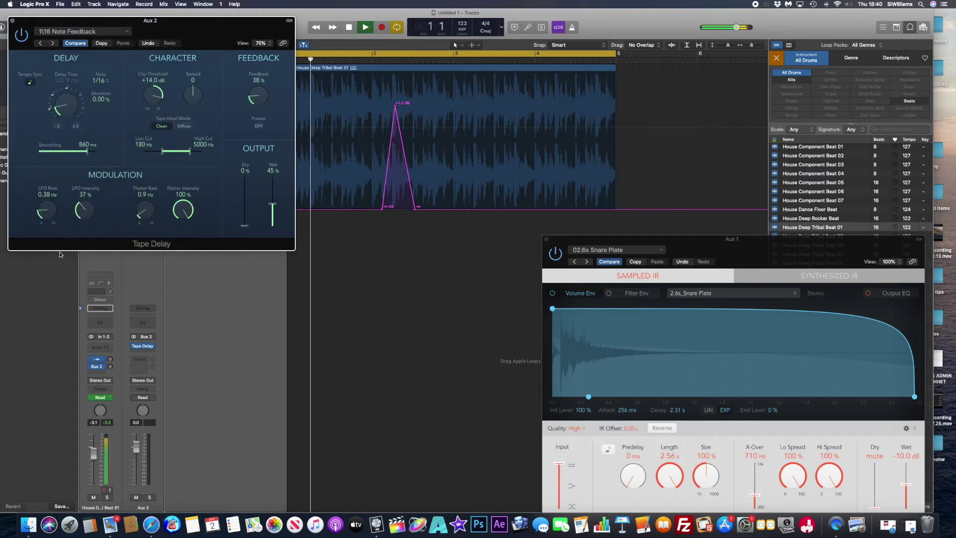
pyautogui.moveTo(111, 367); pyautogui.dragTo(110, 326)
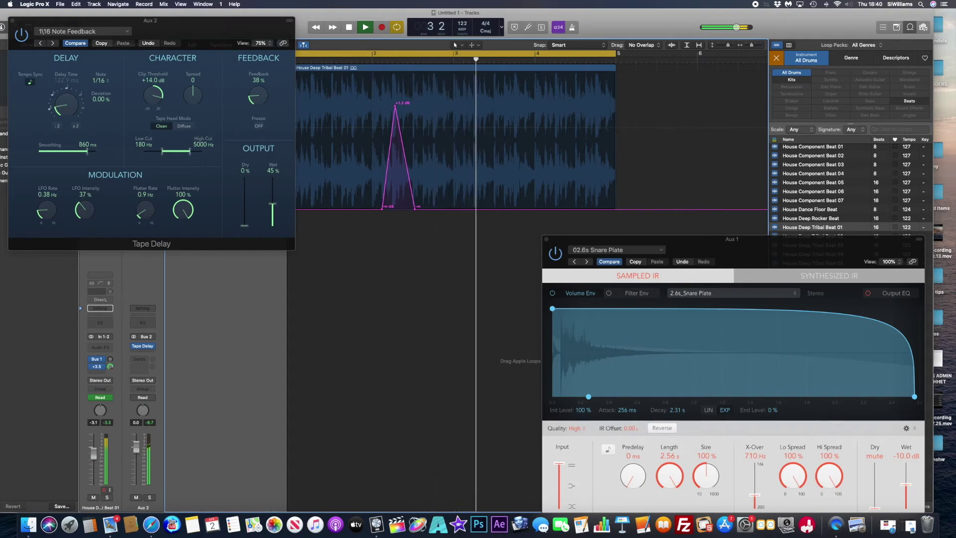
pyautogui.moveTo(110, 367); pyautogui.dragTo(101, 383)
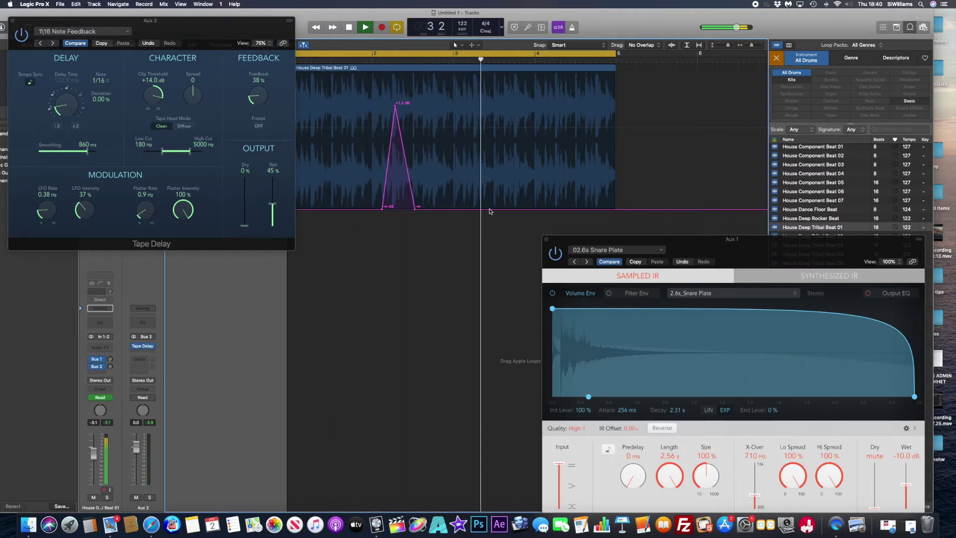
pyautogui.press('space')
# - Draw a second narrow spike in the Send 1 automation early in bar 3, peaking at about +1.6 dB
pyautogui.click(469, 210)
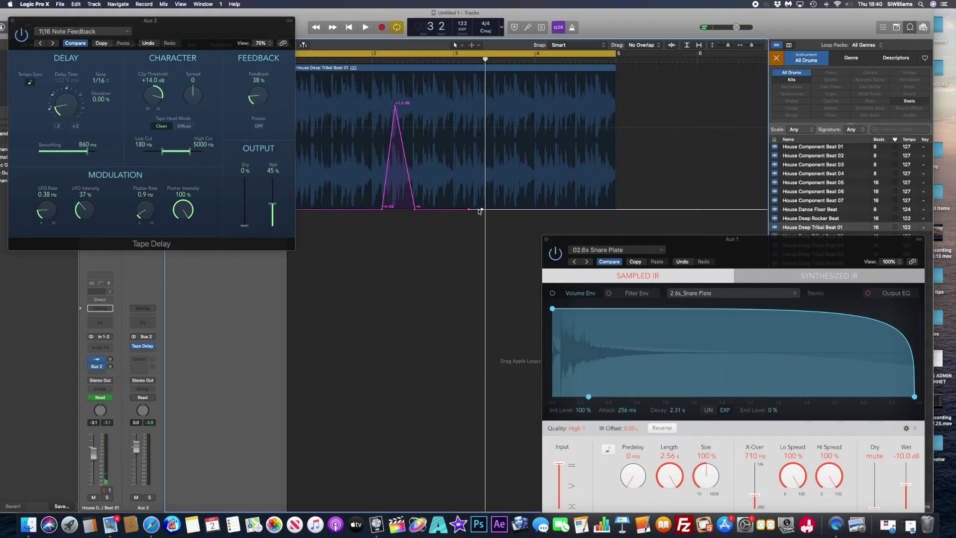
pyautogui.click(455, 209)
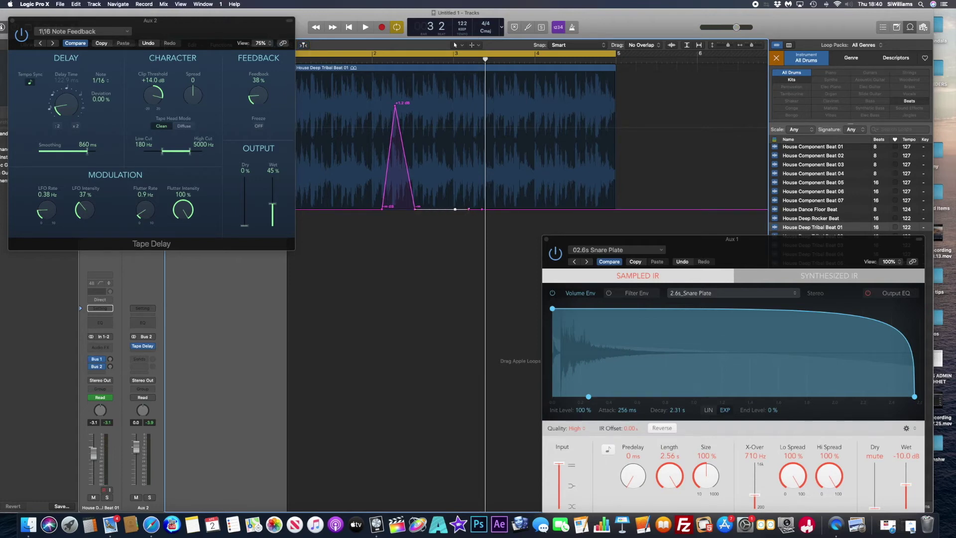
pyautogui.moveTo(469, 209); pyautogui.dragTo(468, 102)
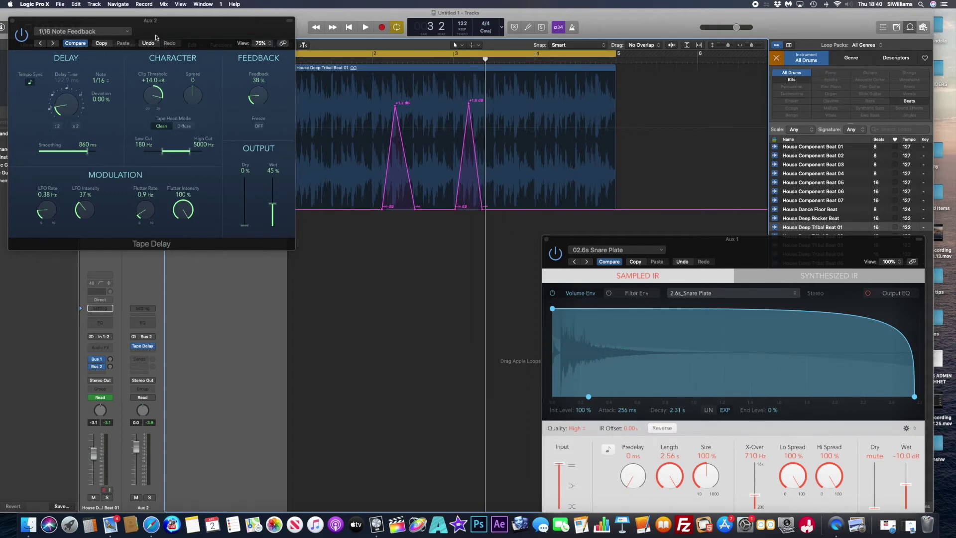
# - Move the Tape Delay window clear of the track header and switch the automation parameter to the absolute level of Send 2 to Aux 2
pyautogui.moveTo(156, 38); pyautogui.dragTo(363, 400)
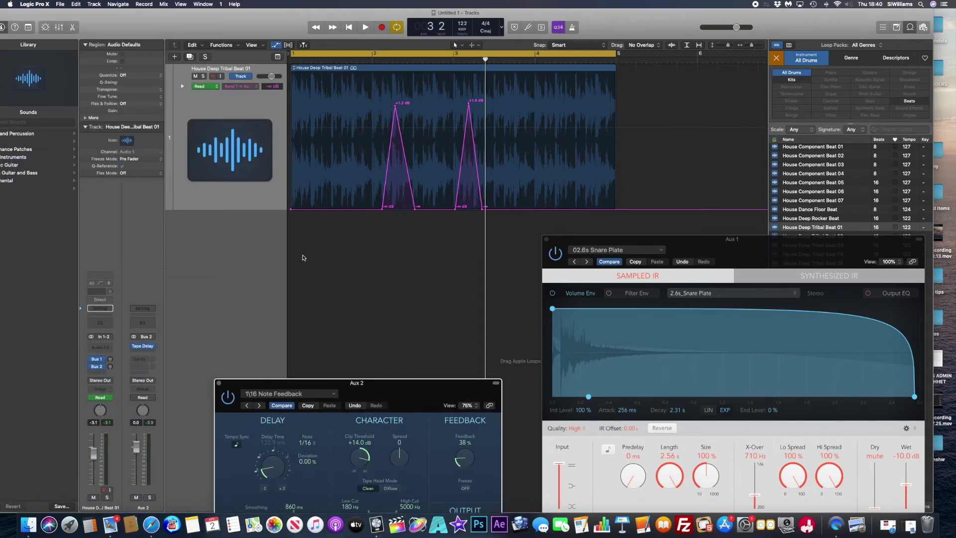
pyautogui.click(256, 88)
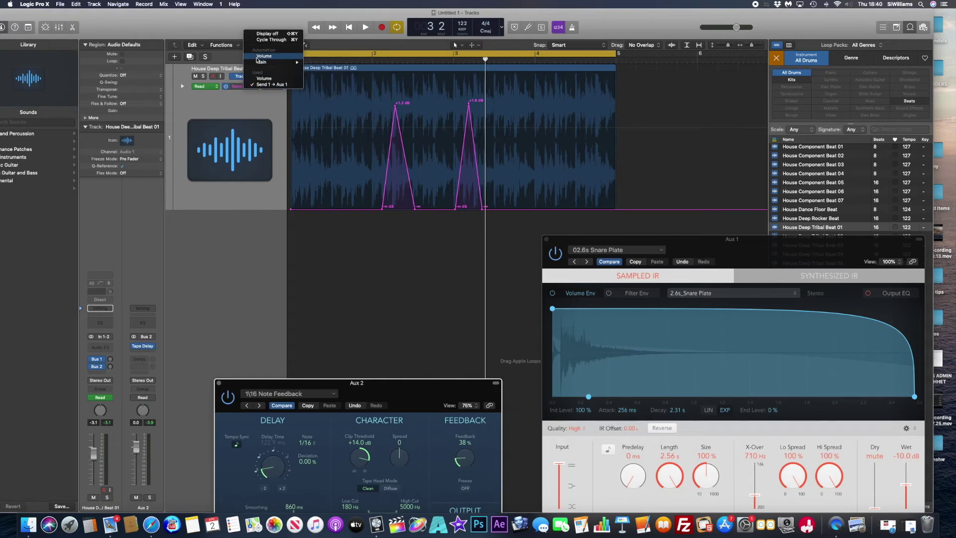
pyautogui.moveTo(257, 64)
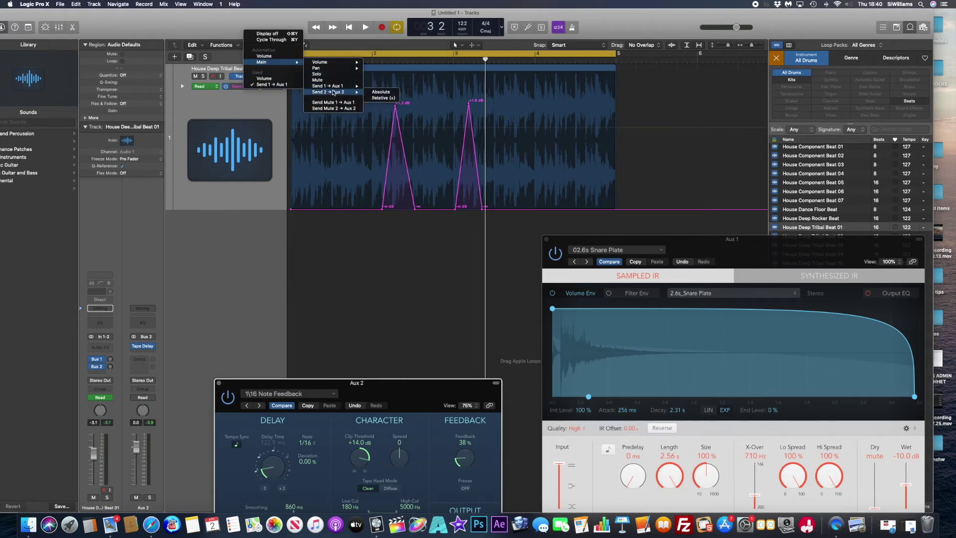
pyautogui.click(380, 92)
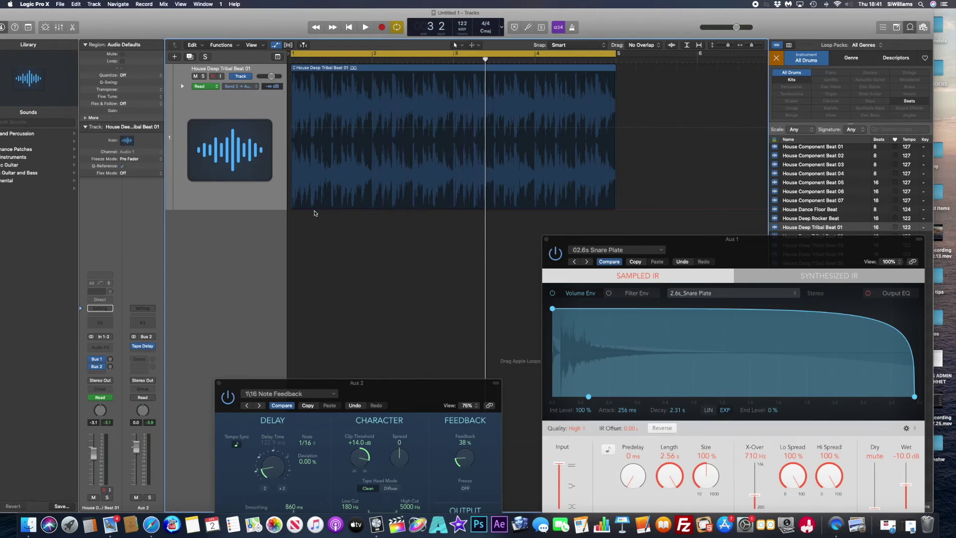
# - Draw a Send 2 automation peak of about +2.8 dB in mid bar 1, falling gradually back to minimum around the middle of bar 2
pyautogui.click(359, 210)
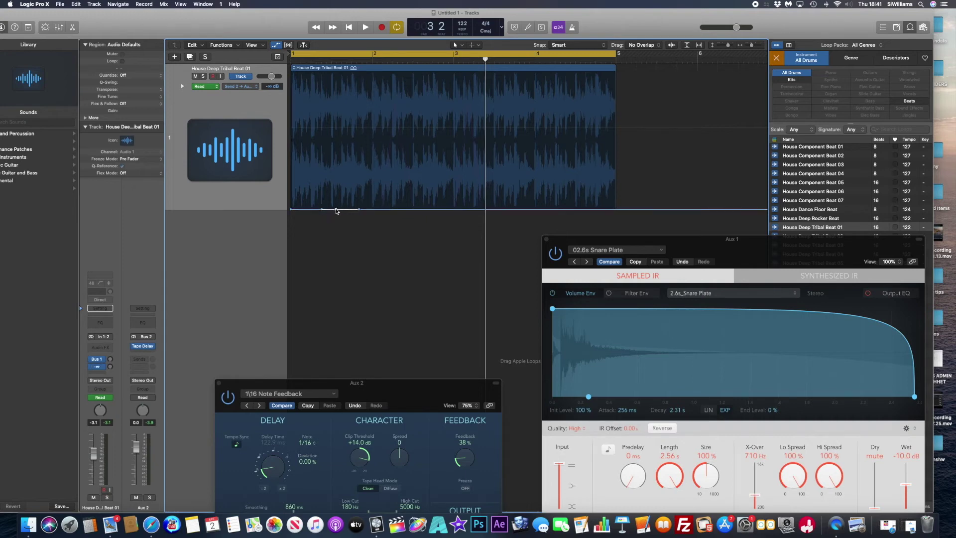
pyautogui.moveTo(337, 211); pyautogui.dragTo(340, 97)
pyautogui.moveTo(360, 211); pyautogui.dragTo(420, 211)
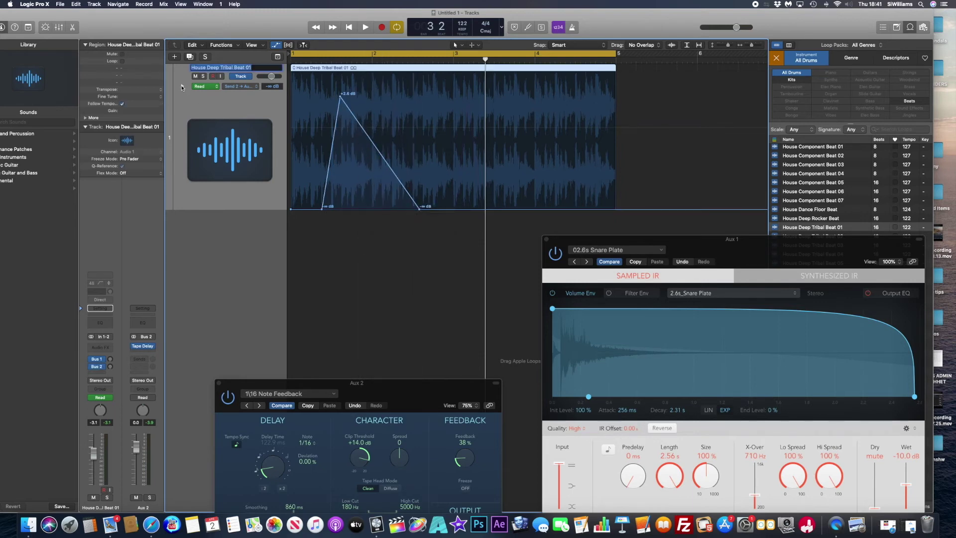
# - Show the drum track's separate automation lanes and close the plug-in windows that cover them
pyautogui.click(182, 88)
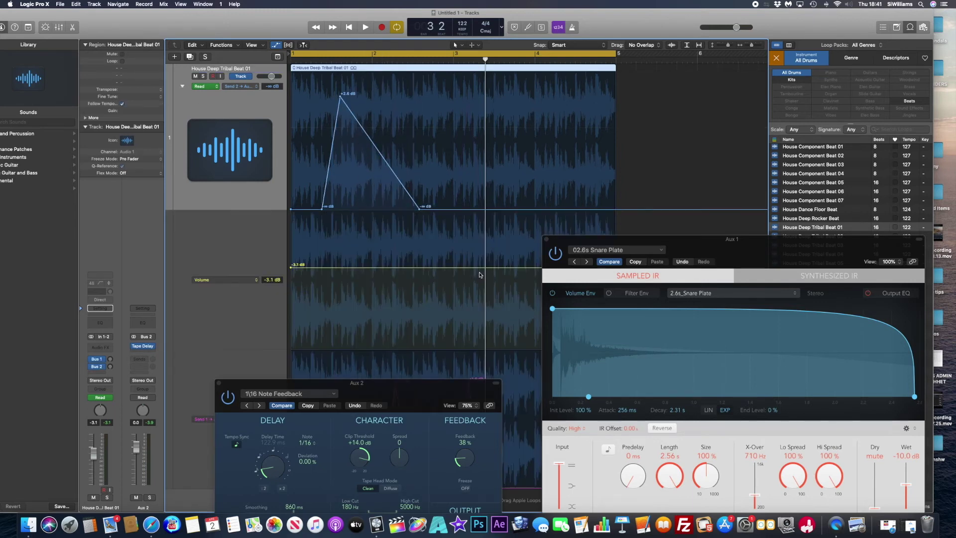
pyautogui.moveTo(673, 246); pyautogui.dragTo(825, 79)
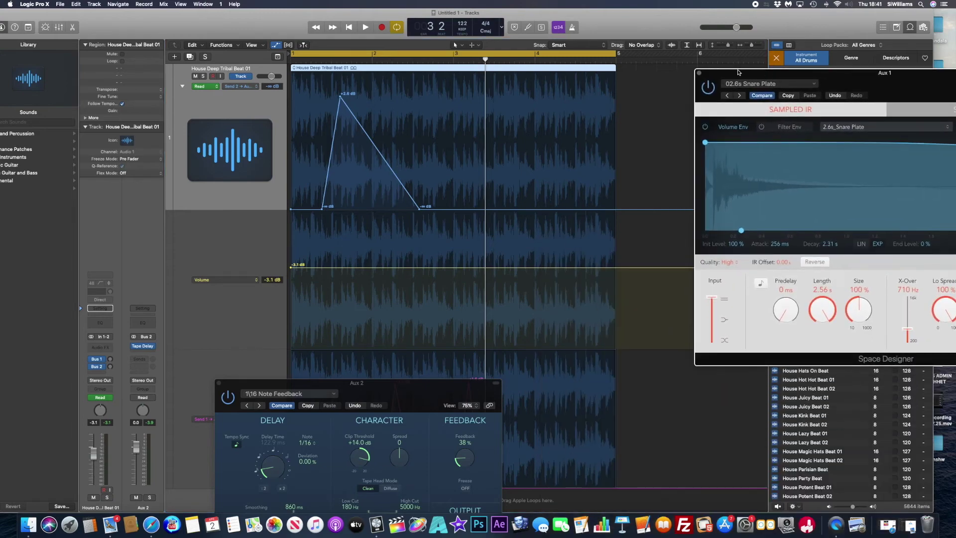
pyautogui.click(698, 74)
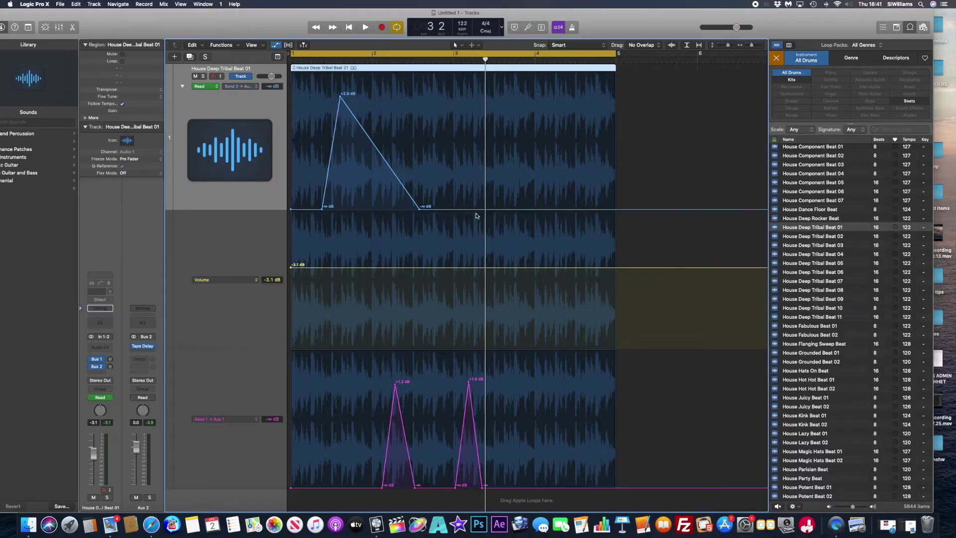
# - Draw a second Send 2 peak rising from bar 3 to about +3.2 dB early in bar 4 and falling to minimum at bar 5
pyautogui.click(476, 209)
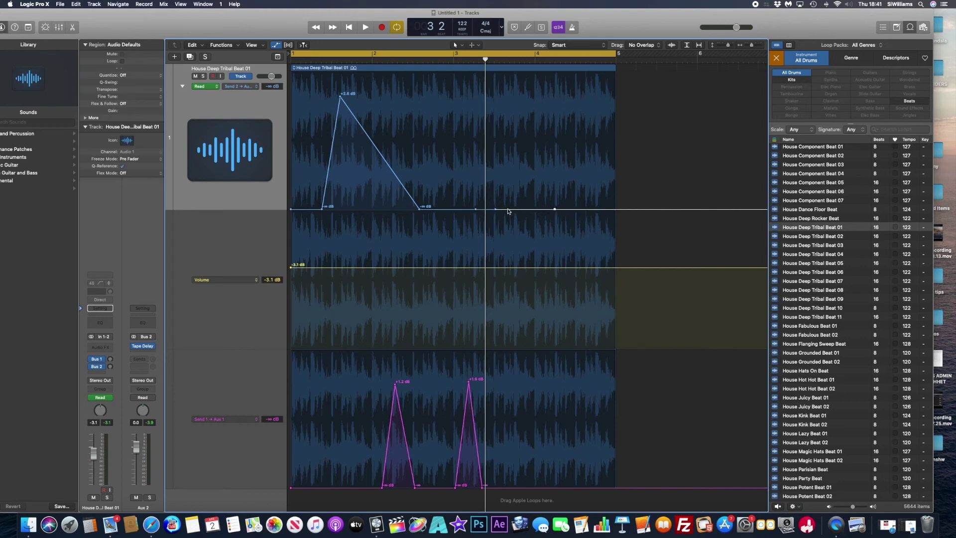
pyautogui.moveTo(497, 209); pyautogui.dragTo(544, 93)
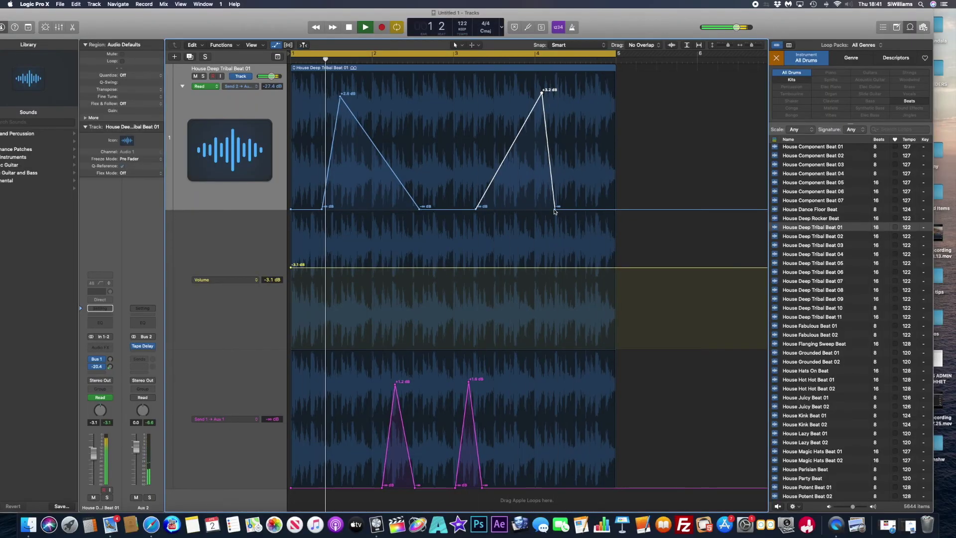
pyautogui.moveTo(555, 209); pyautogui.dragTo(617, 208)
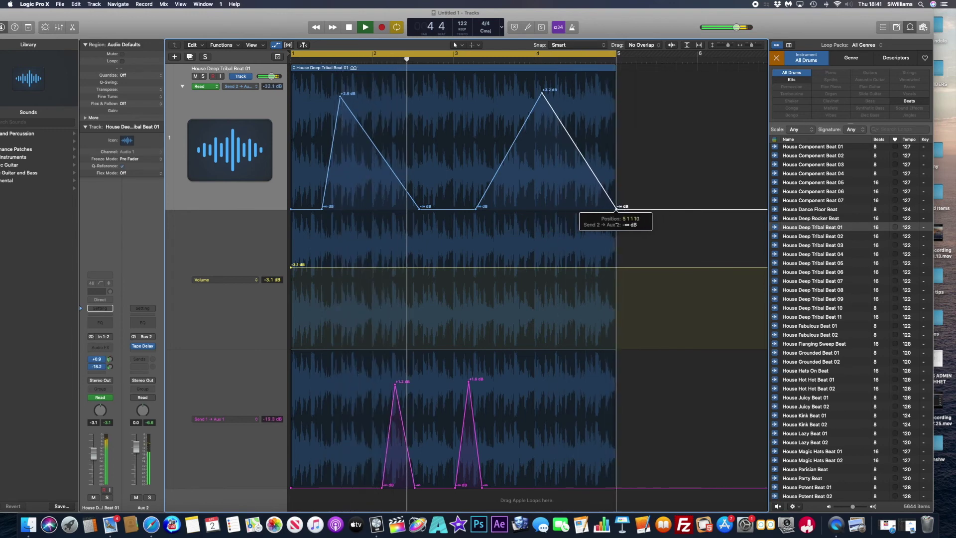